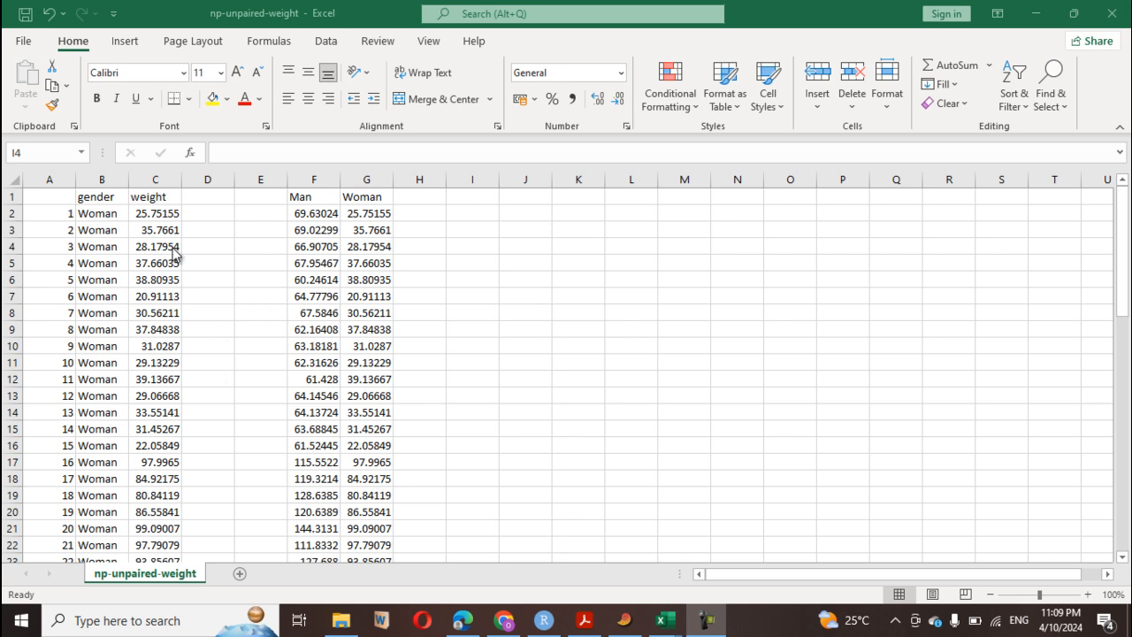
- Copy the entire weight column (C) from the np-unpaired-weight worksheet
{"action": "left_click", "coordinate": [155, 179]}
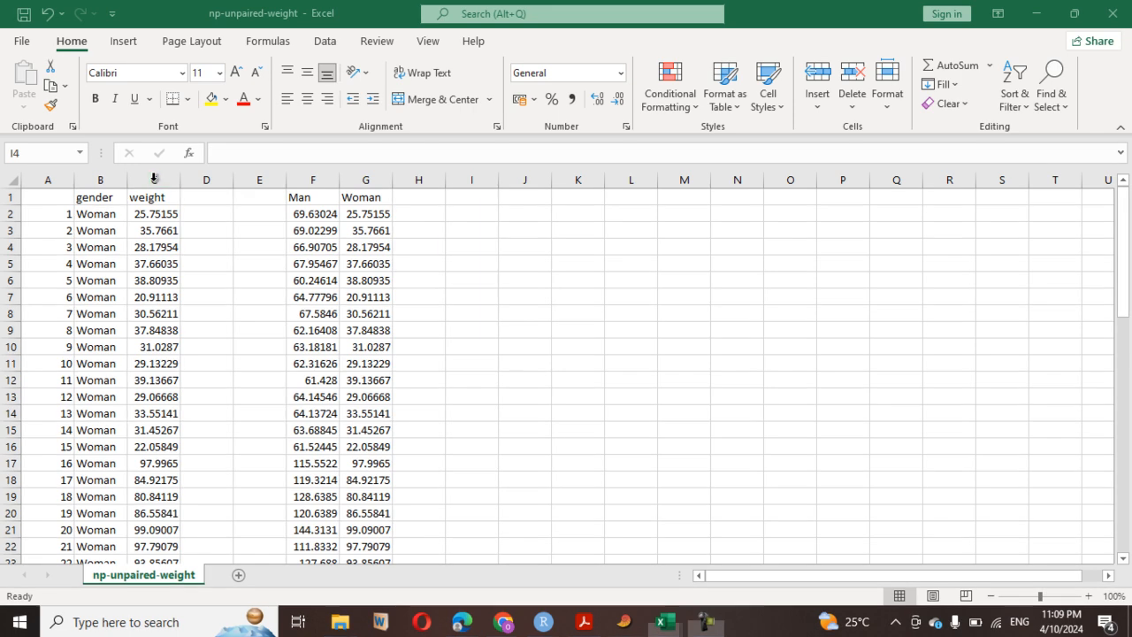
{"action": "left_click", "coordinate": [154, 178]}
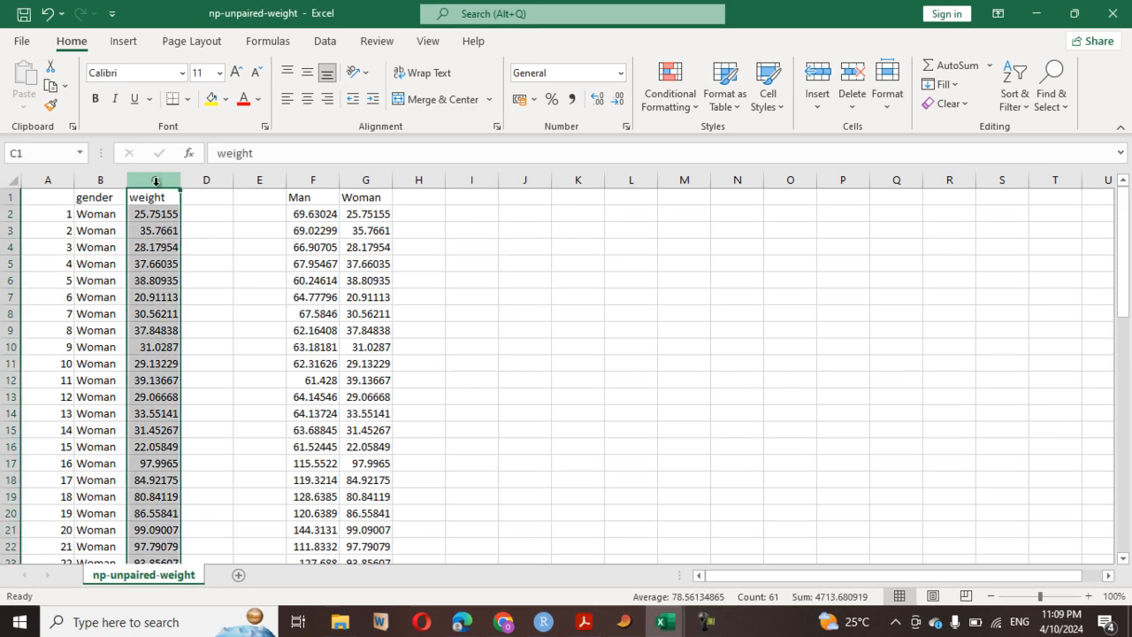
{"action": "key", "text": "ctrl+c"}
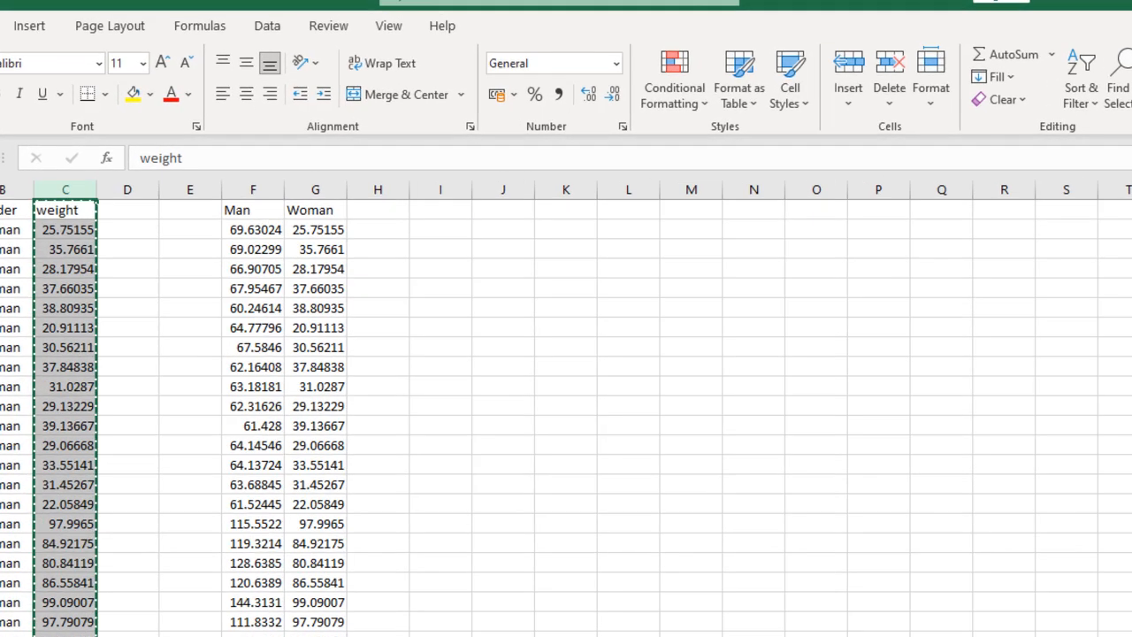
- Switch to the PAST statistics program and start a new empty data sheet
{"action": "key", "text": "alt+Tab"}
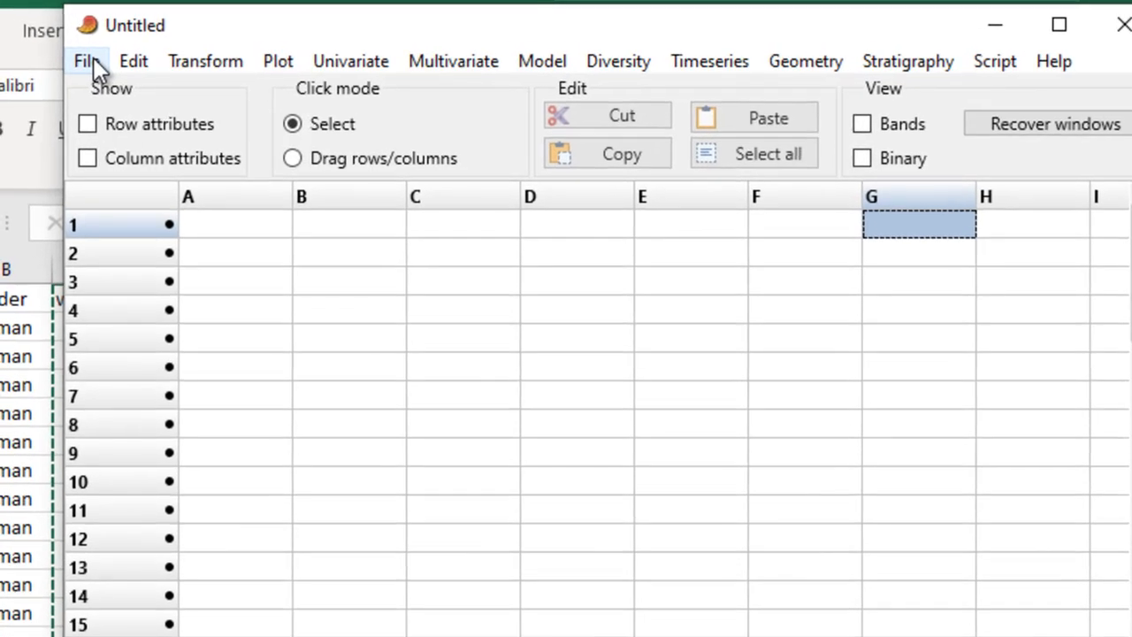
{"action": "left_click", "coordinate": [29, 41]}
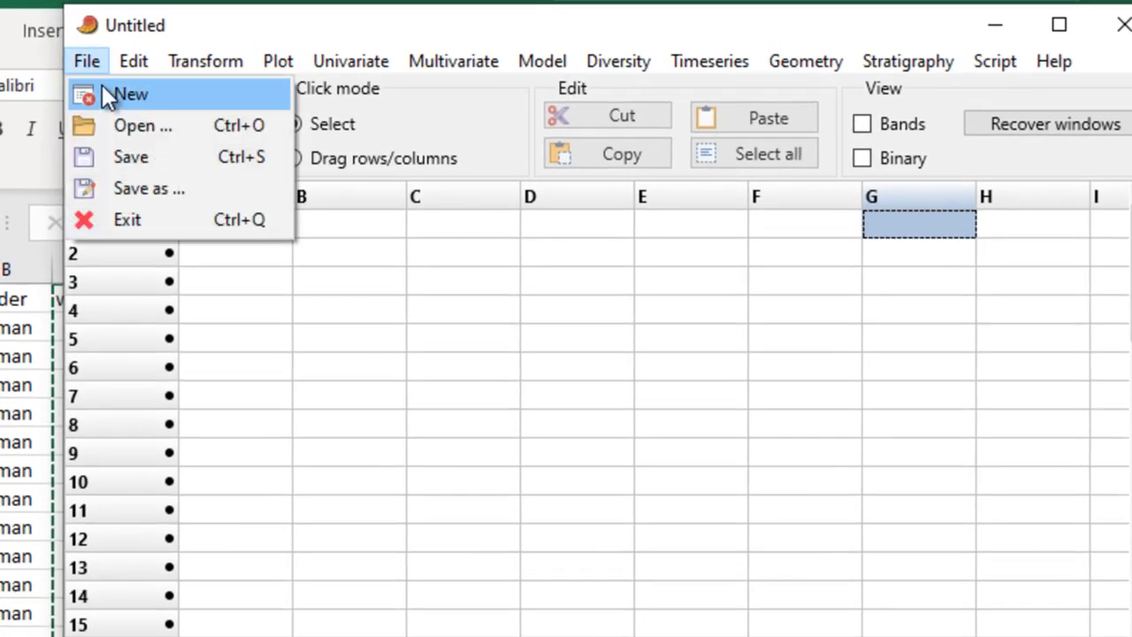
{"action": "left_click", "coordinate": [105, 91]}
{"action": "left_click", "coordinate": [769, 442]}
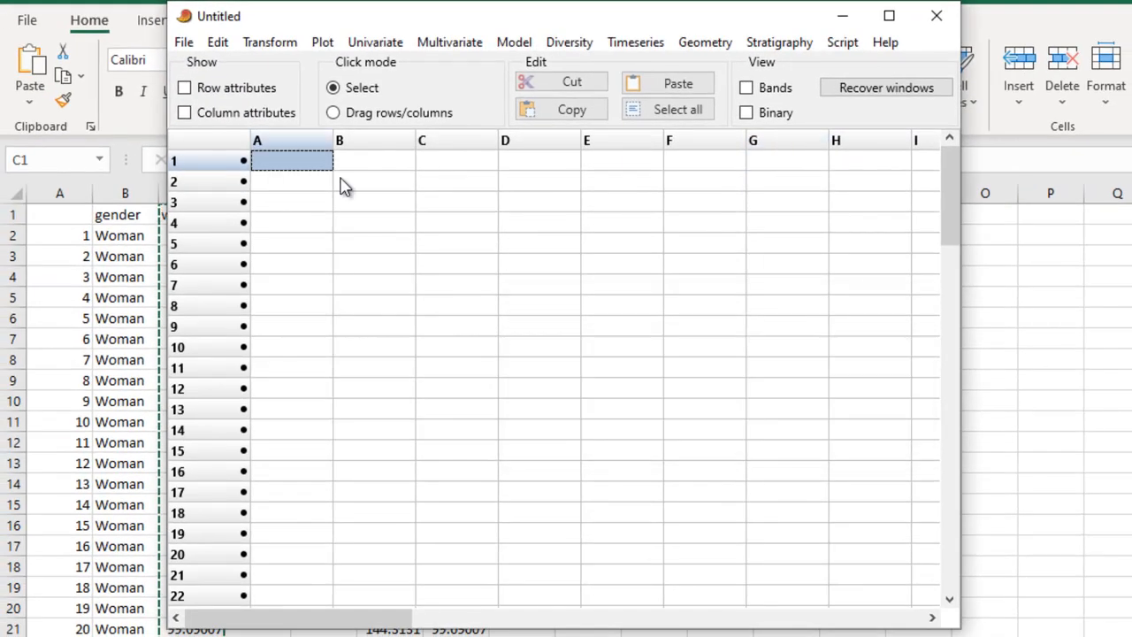
- Show the row and column attributes, paste the copied weights into column A starting at its name cell, and hide the attributes again
{"action": "left_click", "coordinate": [234, 90]}
{"action": "left_click", "coordinate": [235, 113]}
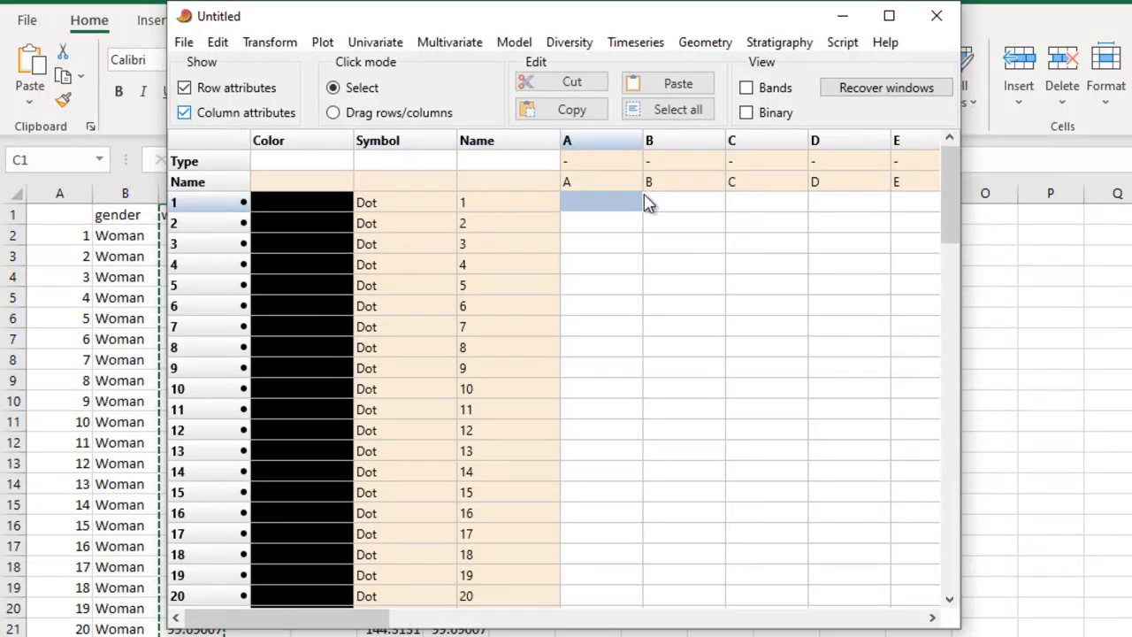
{"action": "left_click", "coordinate": [600, 182]}
{"action": "left_click", "coordinate": [680, 84]}
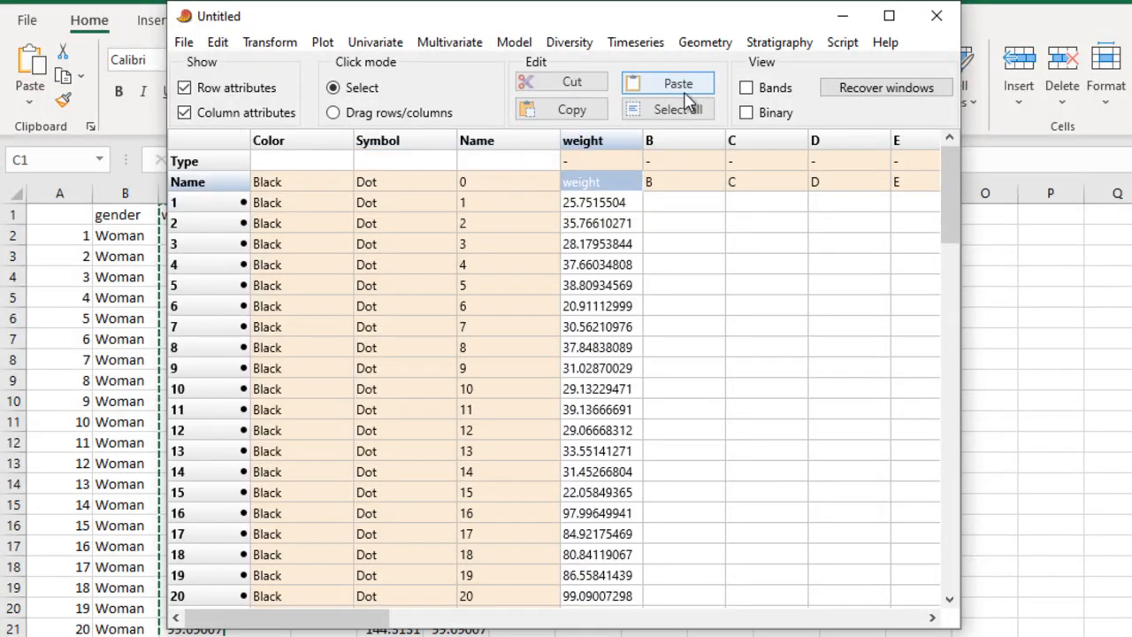
{"action": "left_click", "coordinate": [223, 89]}
{"action": "left_click", "coordinate": [223, 112]}
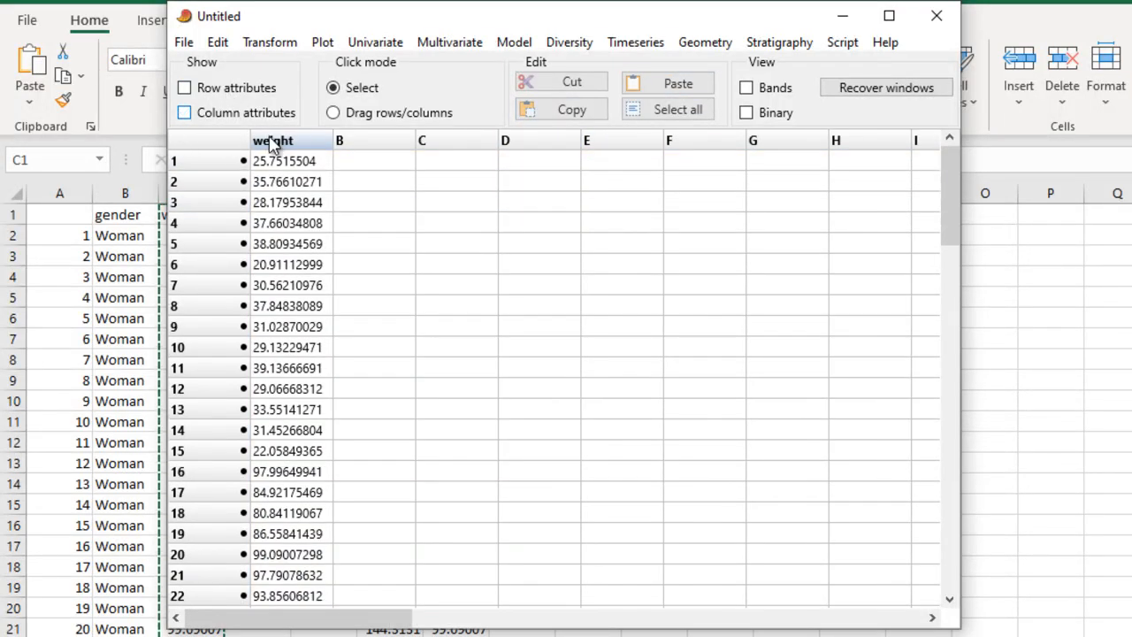
- Run the normality tests on the weight column and close the results window
{"action": "left_click", "coordinate": [271, 141]}
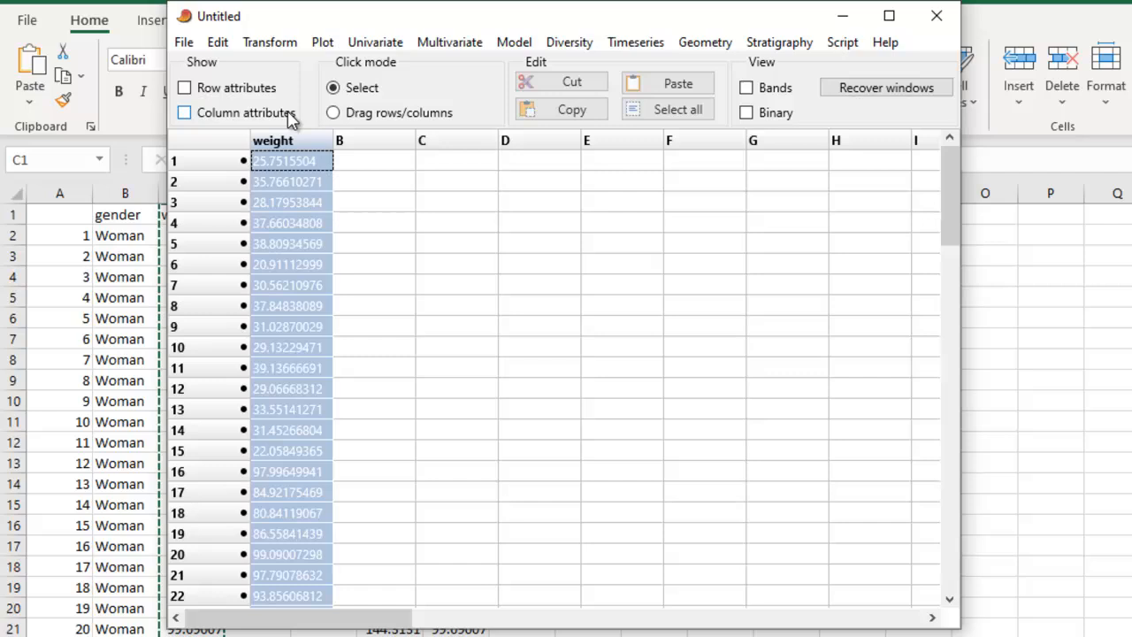
{"action": "left_click", "coordinate": [375, 44]}
{"action": "left_click", "coordinate": [411, 203]}
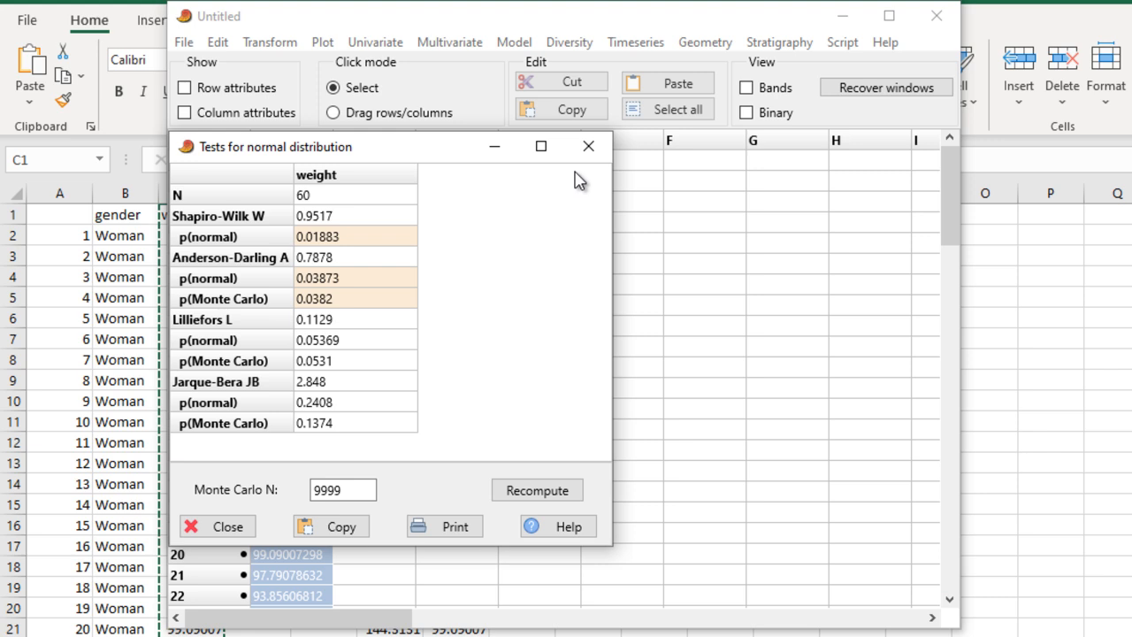
{"action": "left_click", "coordinate": [588, 146]}
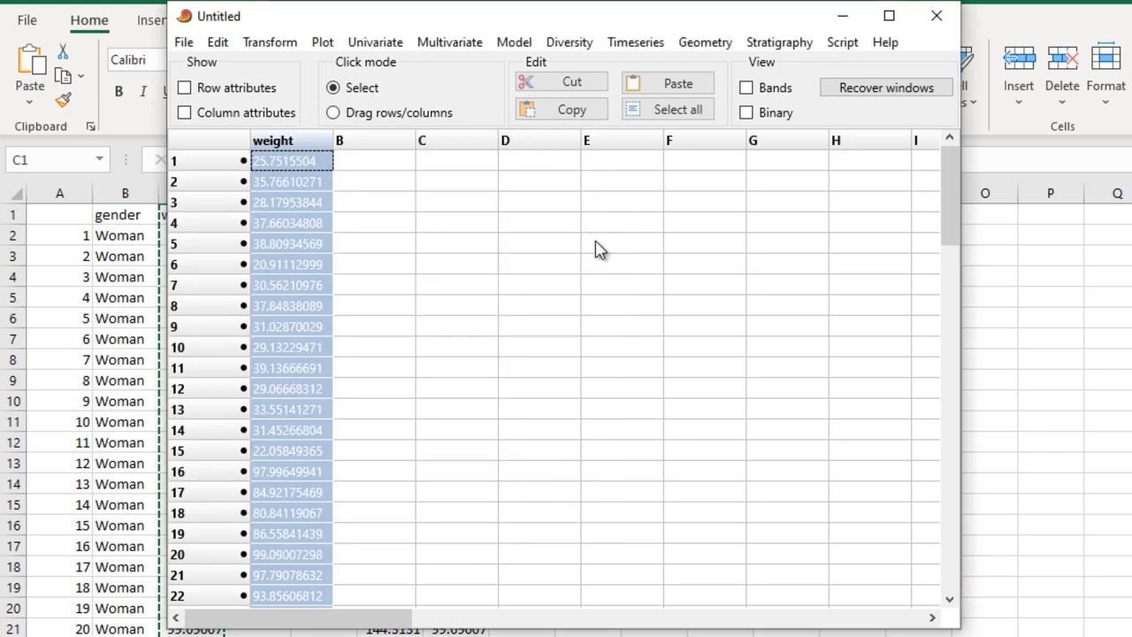
- Replace the weight data with a new empty data sheet
{"action": "left_click", "coordinate": [183, 42]}
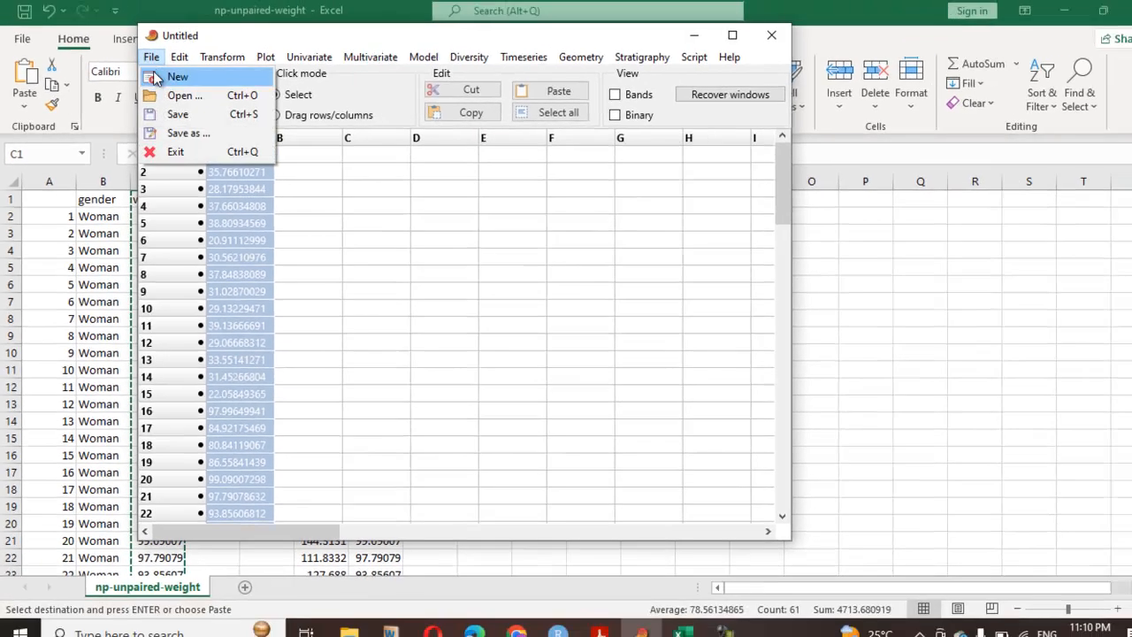
{"action": "left_click", "coordinate": [155, 78]}
{"action": "left_click", "coordinate": [631, 380]}
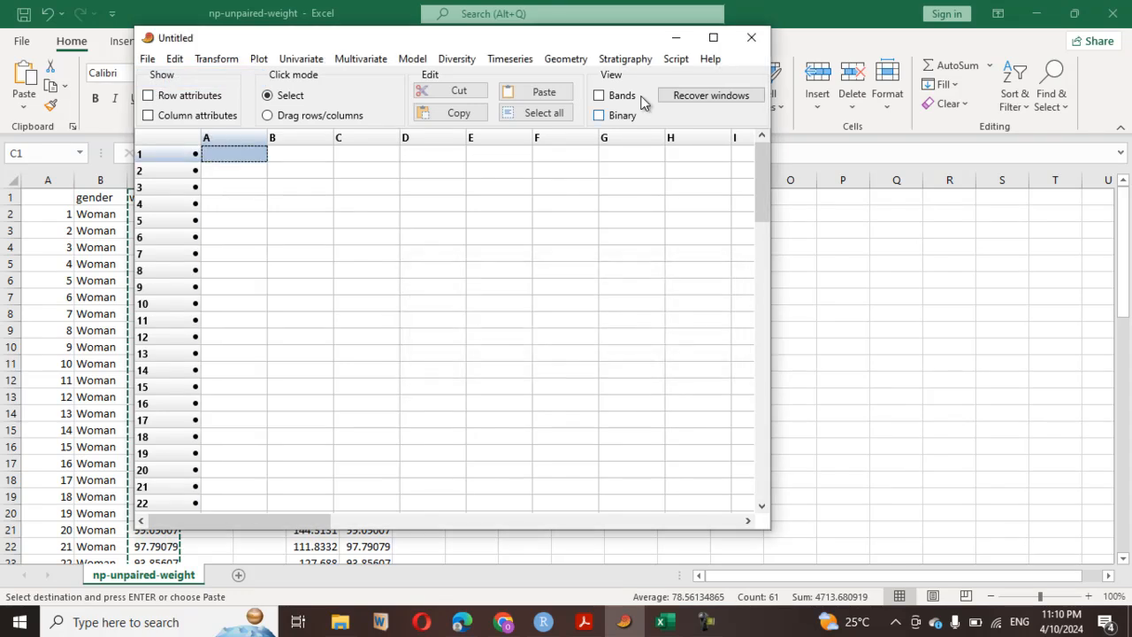
- Return to the Excel workbook and copy the separate Man and Woman weight columns (F and G)
{"action": "left_click", "coordinate": [676, 38]}
{"action": "left_click", "coordinate": [485, 277]}
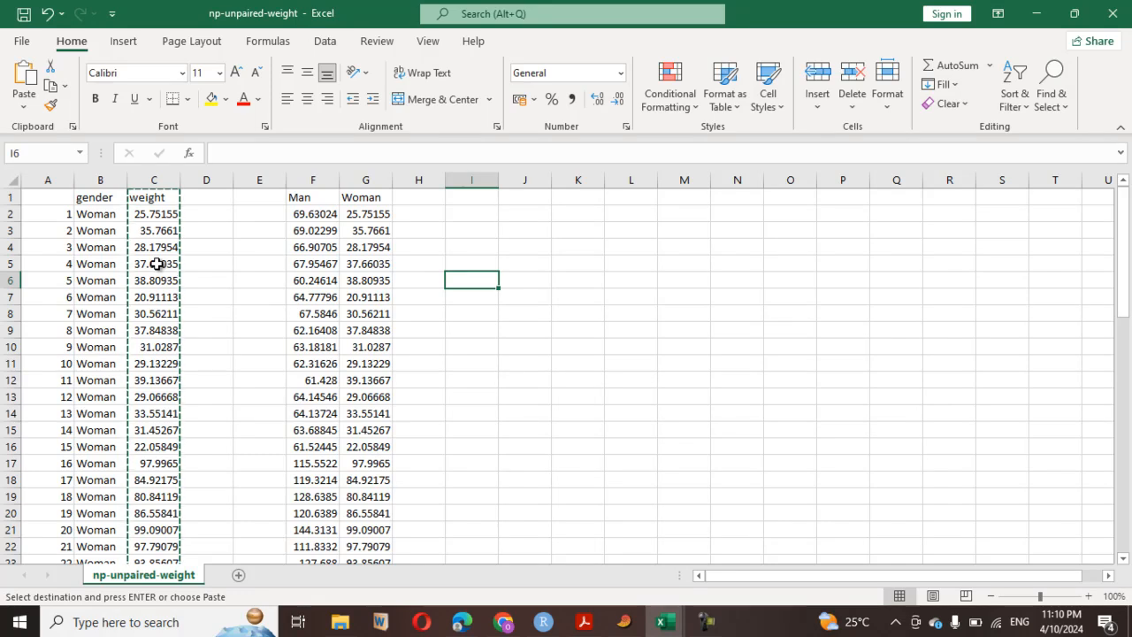
{"action": "scroll", "coordinate": [156, 263], "scroll_direction": "down", "scroll_amount": 6}
{"action": "scroll", "coordinate": [155, 264], "scroll_direction": "up", "scroll_amount": 6}
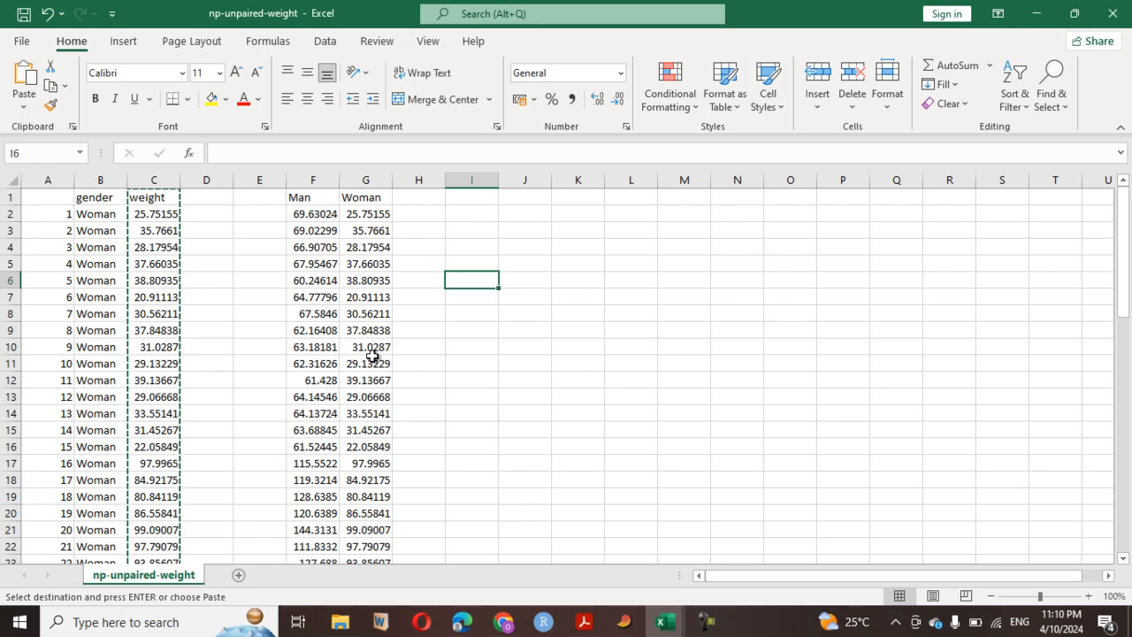
{"action": "scroll", "coordinate": [128, 461], "scroll_direction": "down", "scroll_amount": 4}
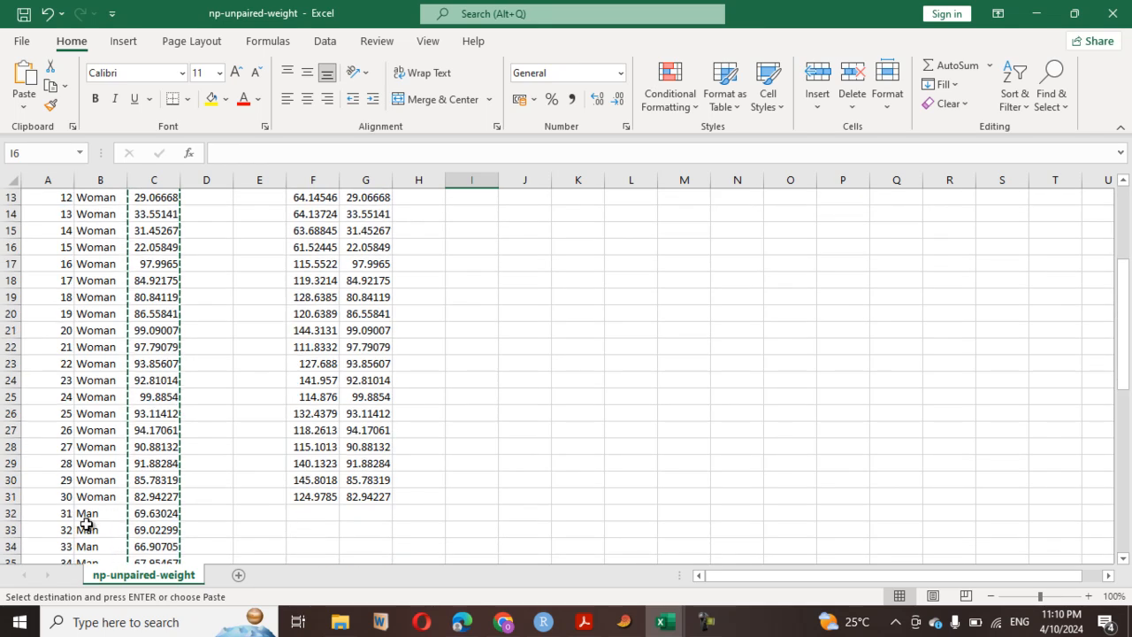
{"action": "scroll", "coordinate": [313, 347], "scroll_direction": "up", "scroll_amount": 4}
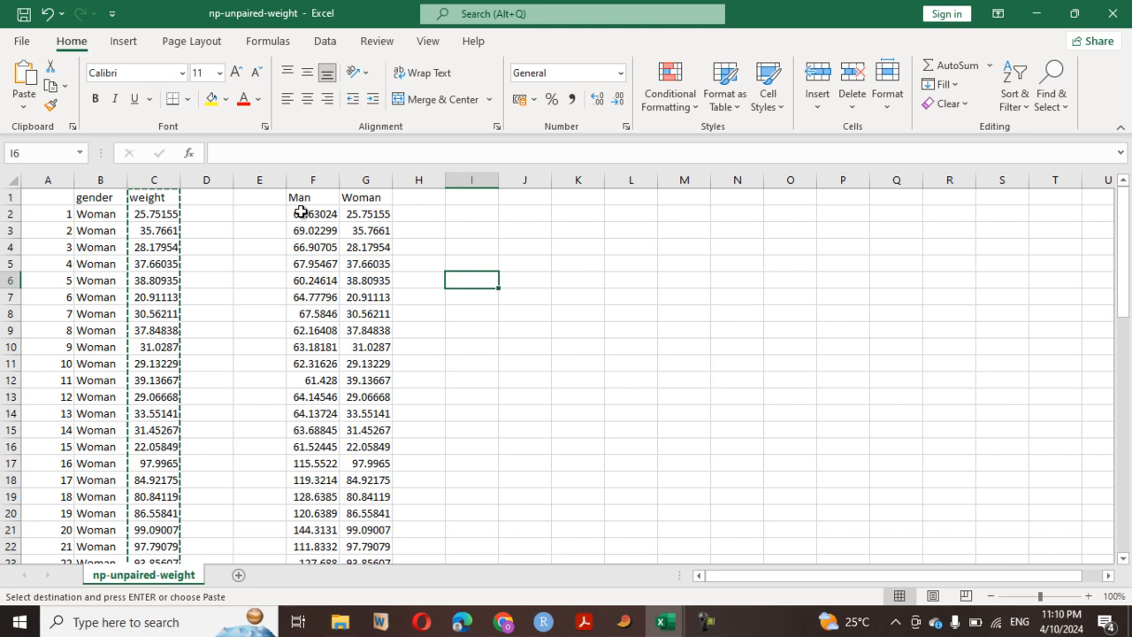
{"action": "left_click", "coordinate": [312, 180]}
{"action": "left_click_drag", "start_coordinate": [349, 191], "coordinate": [370, 189]}
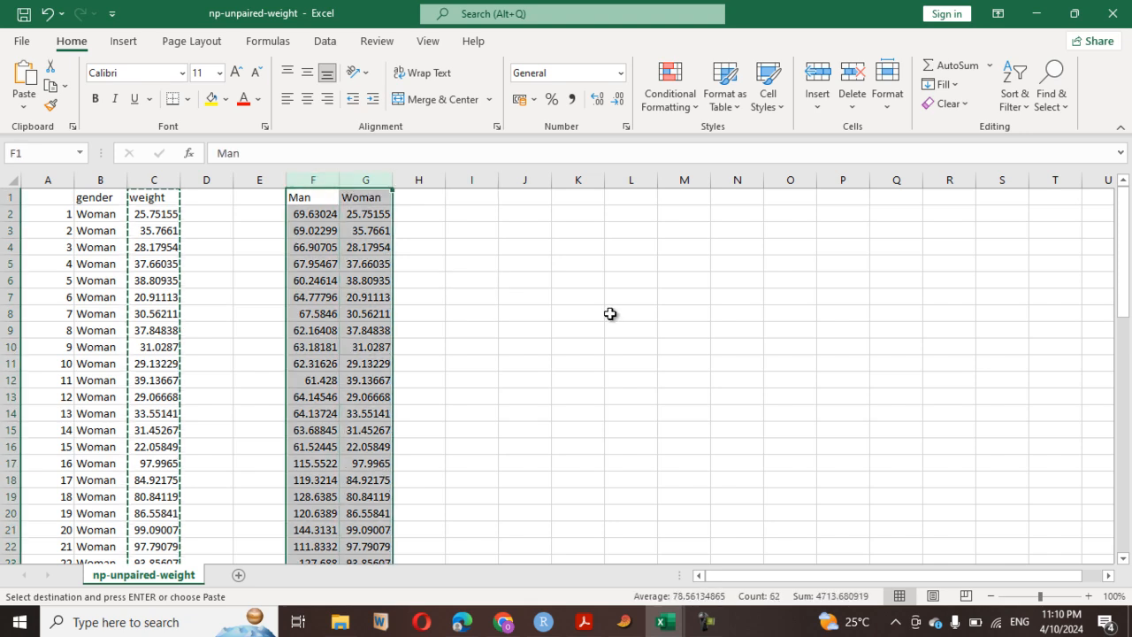
- Switch back to PAST and paste the Man and Woman columns from column A's name cell, showing row and column attributes only for the paste
{"action": "left_click", "coordinate": [624, 622]}
{"action": "left_click", "coordinate": [168, 95]}
{"action": "left_click", "coordinate": [168, 115]}
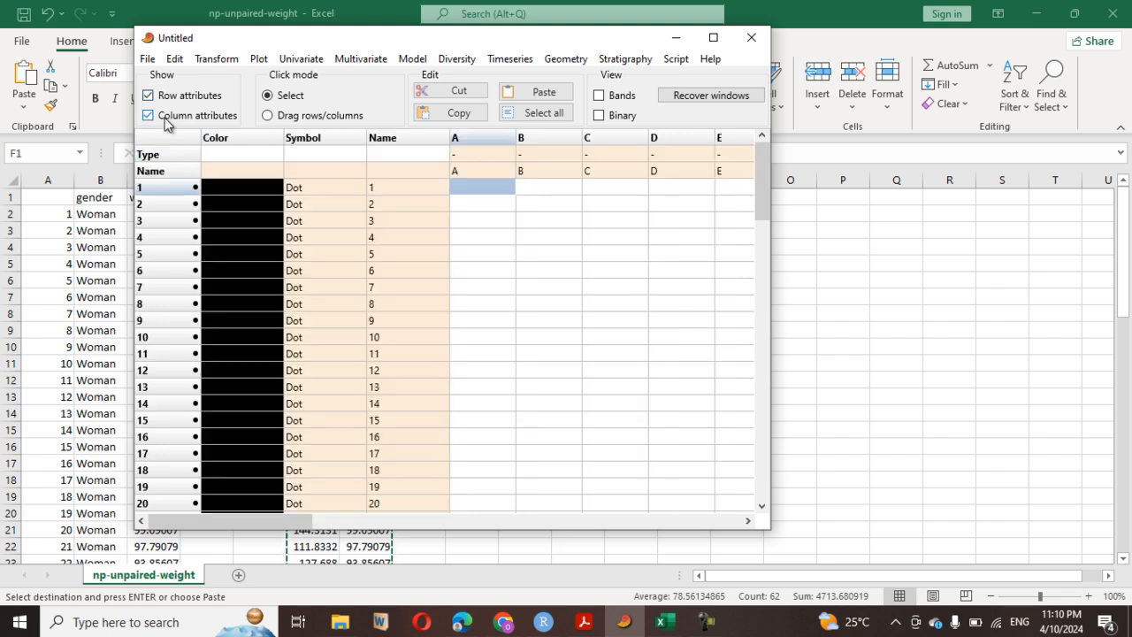
{"action": "left_click", "coordinate": [475, 172]}
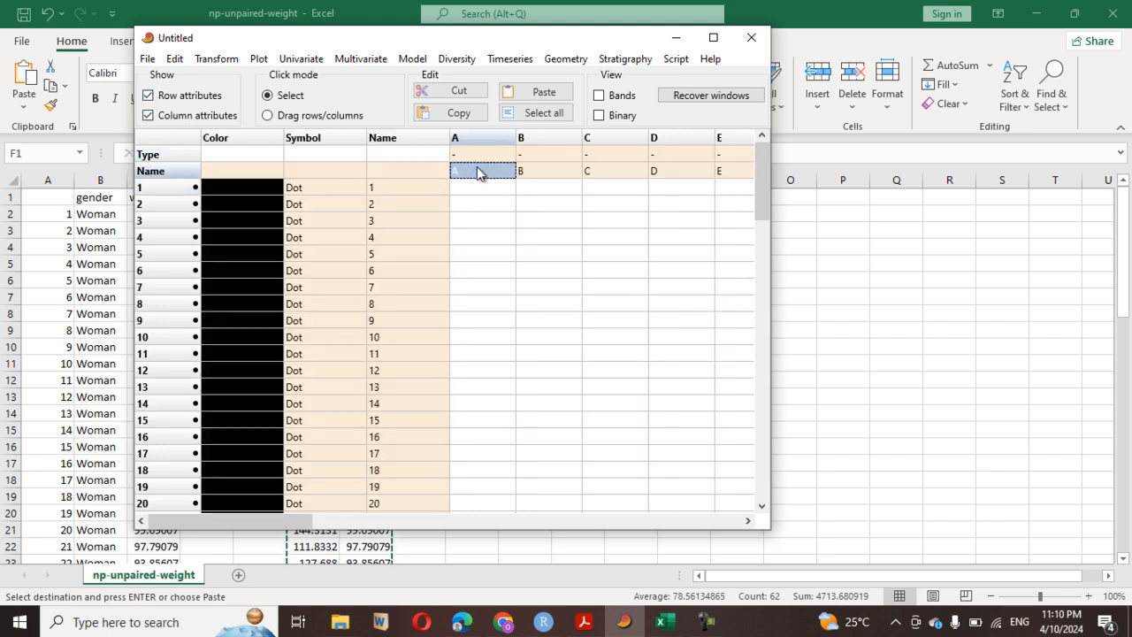
{"action": "left_click", "coordinate": [535, 92]}
{"action": "left_click", "coordinate": [182, 96]}
{"action": "left_click", "coordinate": [176, 115]}
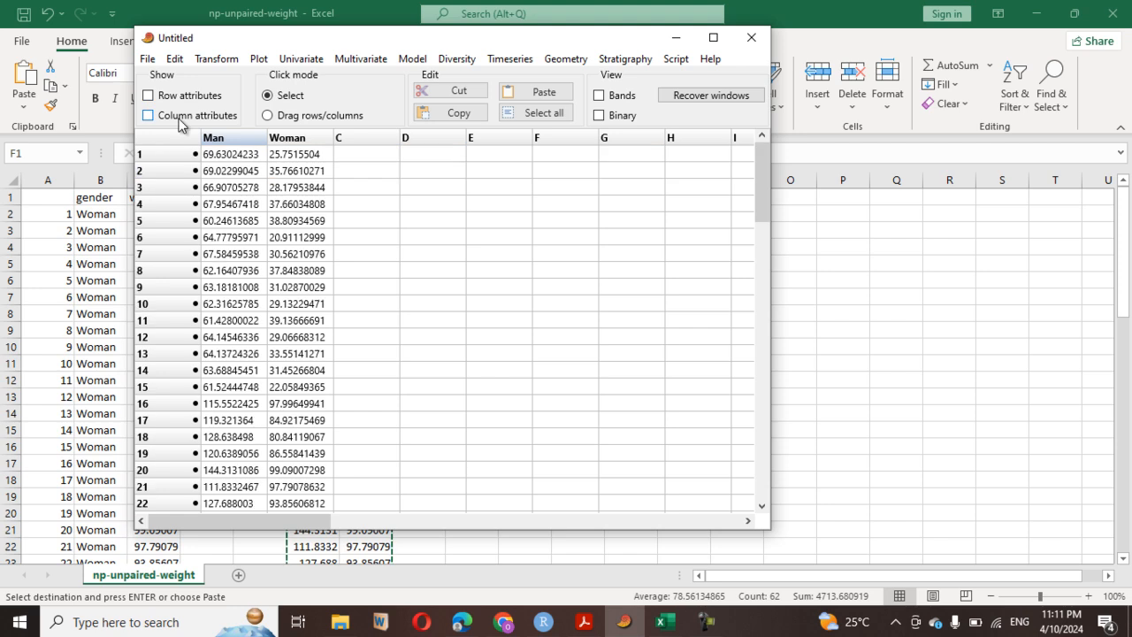
- Run the two-sample tests on the Man and Woman columns and display the Mann-Whitney results
{"action": "left_click", "coordinate": [221, 138]}
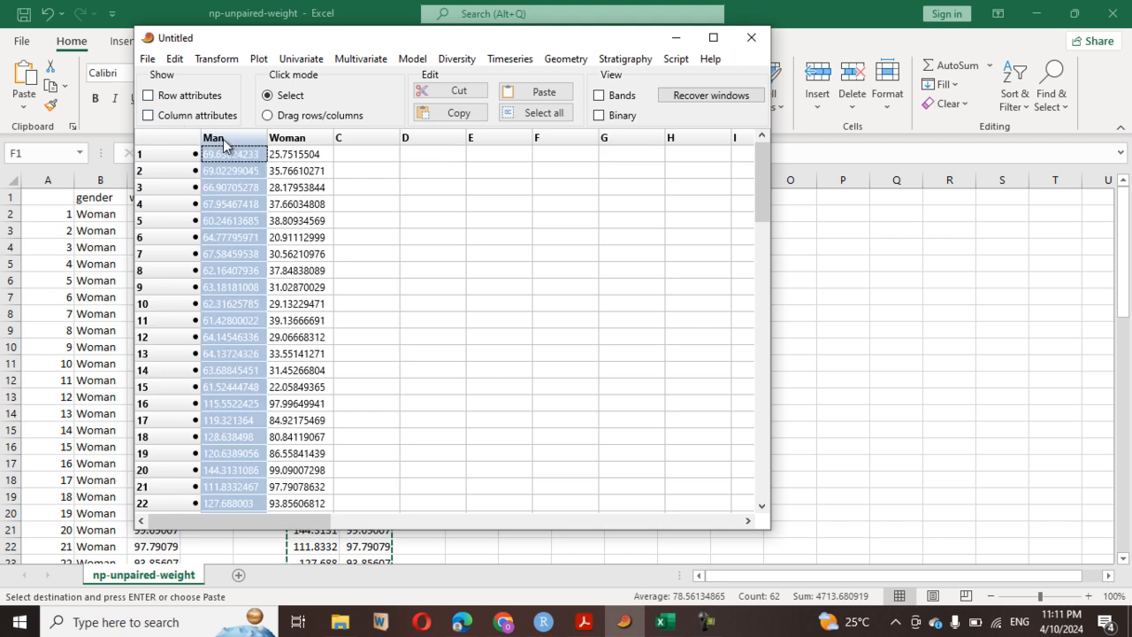
{"action": "left_click", "coordinate": [285, 133], "text": "shift"}
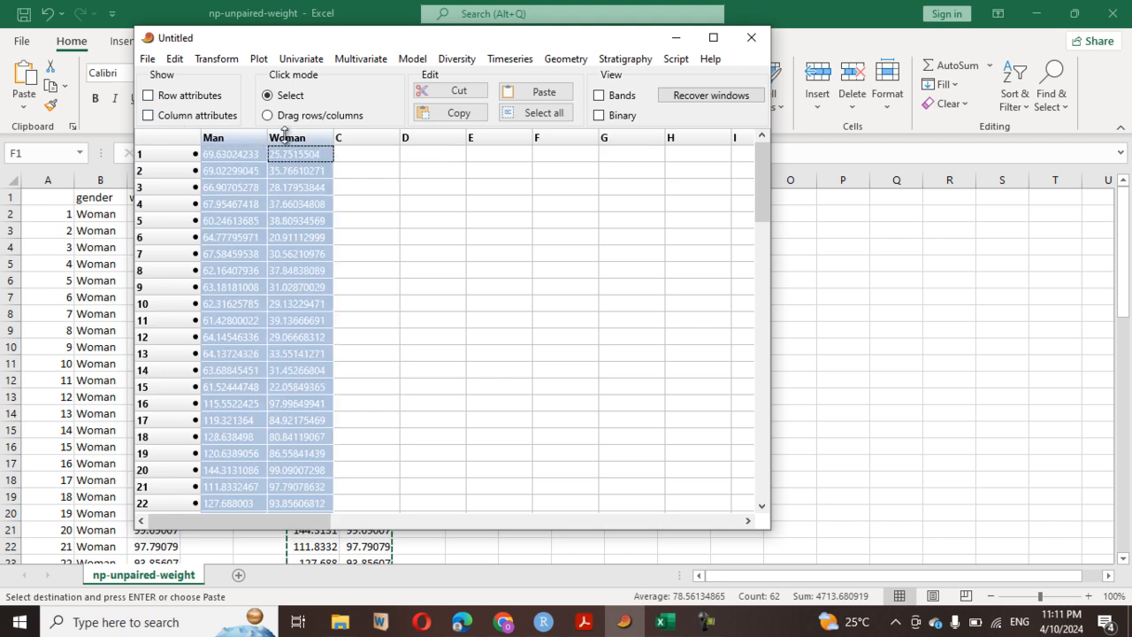
{"action": "left_click", "coordinate": [305, 69]}
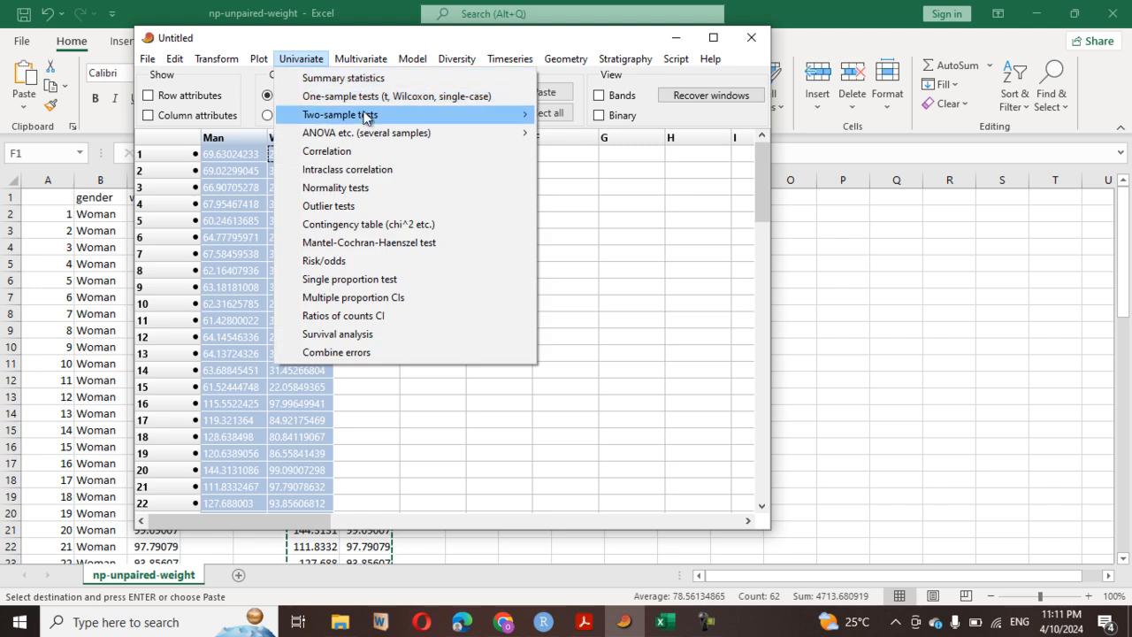
{"action": "mouse_move", "coordinate": [482, 123]}
{"action": "left_click", "coordinate": [575, 116]}
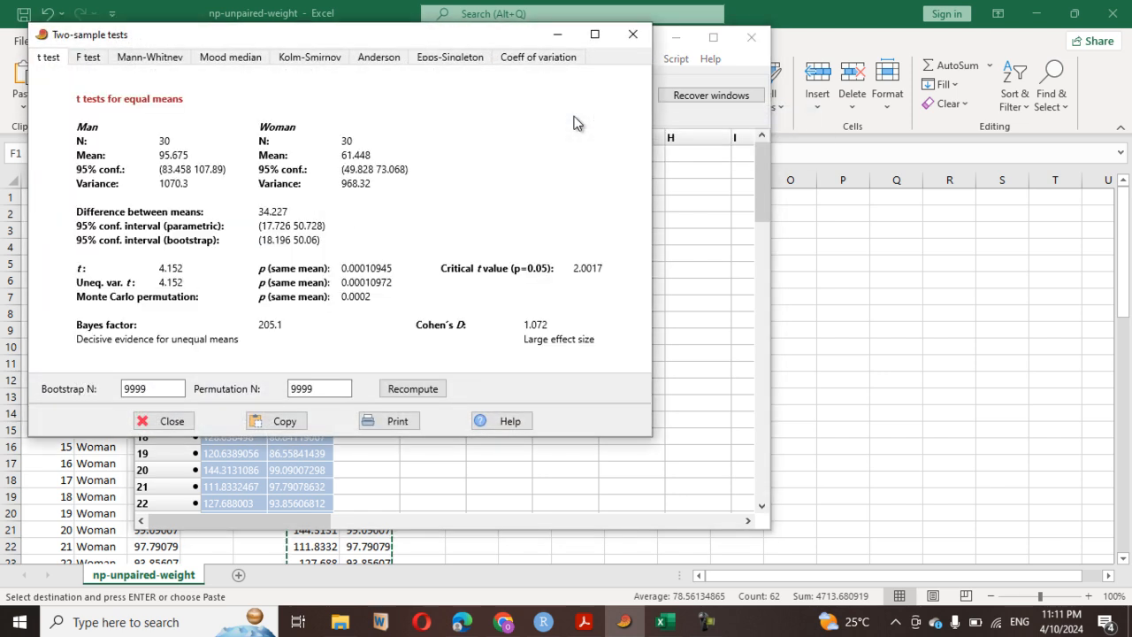
{"action": "left_click", "coordinate": [147, 57]}
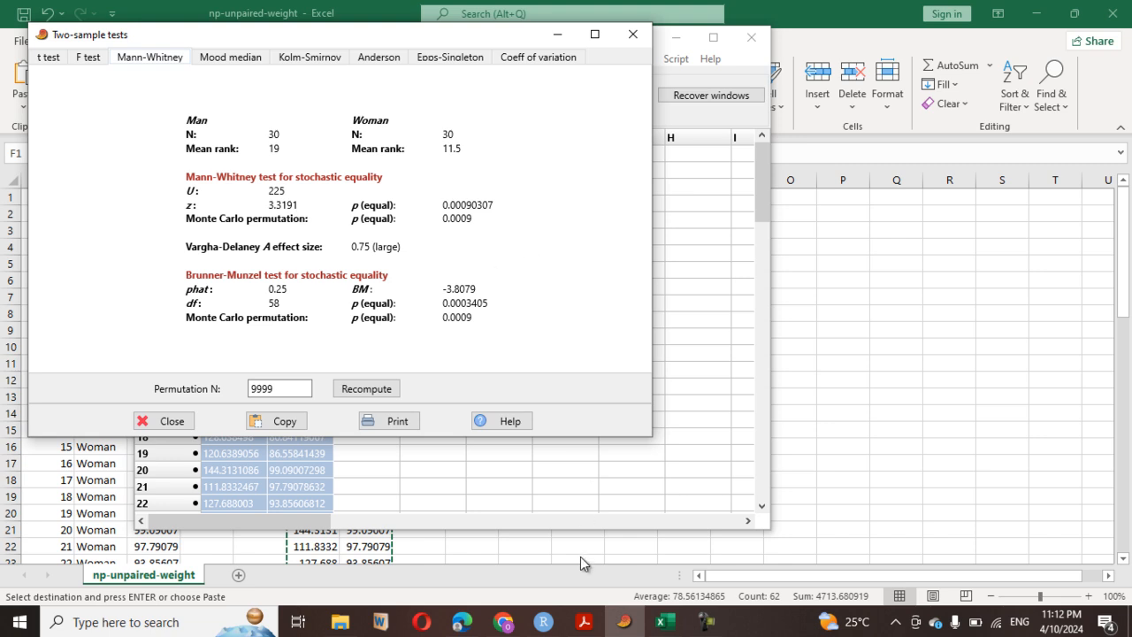
- Switch to RStudio and review the 32-npt-manU-unpaired-test.R script from the data frame code to the report comments
{"action": "left_click", "coordinate": [543, 622]}
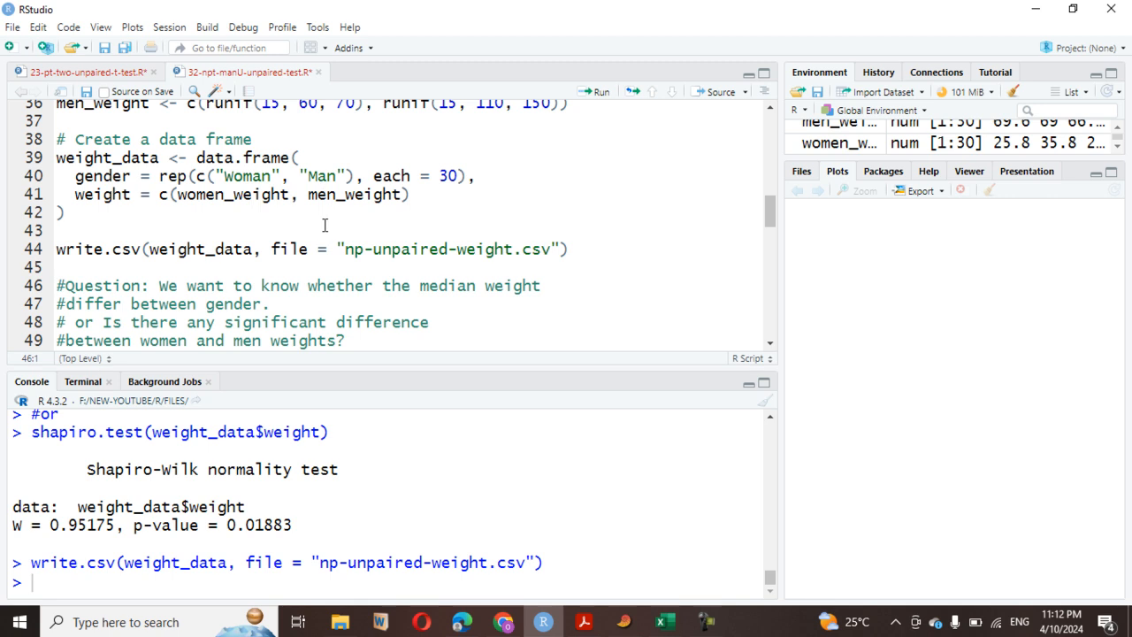
{"action": "scroll", "coordinate": [325, 233], "scroll_direction": "up", "scroll_amount": 2}
{"action": "scroll", "coordinate": [325, 233], "scroll_direction": "down", "scroll_amount": 3}
{"action": "scroll", "coordinate": [325, 233], "scroll_direction": "up", "scroll_amount": 1}
{"action": "scroll", "coordinate": [325, 233], "scroll_direction": "down", "scroll_amount": 2}
{"action": "scroll", "coordinate": [325, 232], "scroll_direction": "up", "scroll_amount": 3}
{"action": "scroll", "coordinate": [324, 233], "scroll_direction": "down", "scroll_amount": 7}
{"action": "scroll", "coordinate": [325, 233], "scroll_direction": "down", "scroll_amount": 6}
{"action": "scroll", "coordinate": [325, 233], "scroll_direction": "down", "scroll_amount": 3}
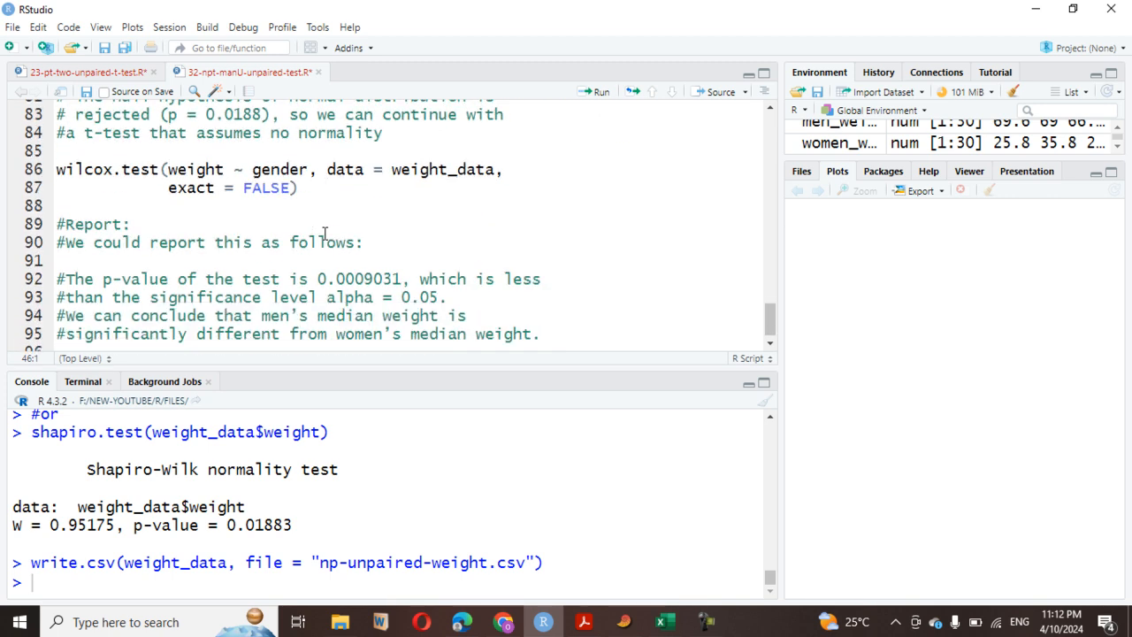
- Run shapiro.test on weight_data$weight, and the wilcox.test of weight by gender on weight_data with exact = FALSE
{"action": "scroll", "coordinate": [324, 232], "scroll_direction": "up", "scroll_amount": 1}
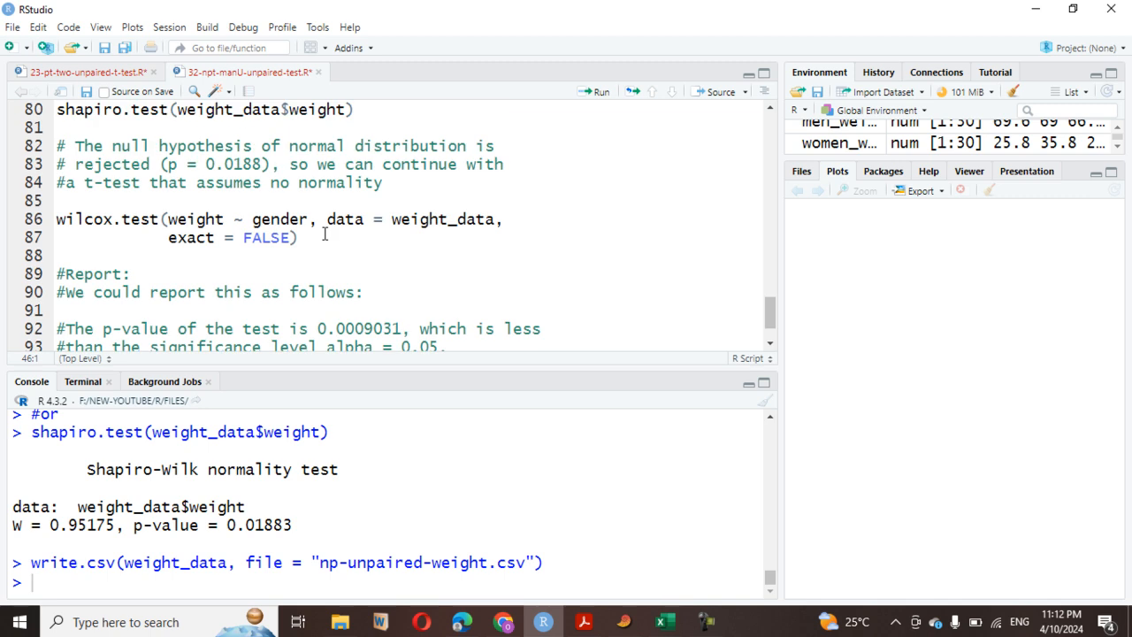
{"action": "scroll", "coordinate": [324, 233], "scroll_direction": "up", "scroll_amount": 1}
{"action": "left_click", "coordinate": [399, 161]}
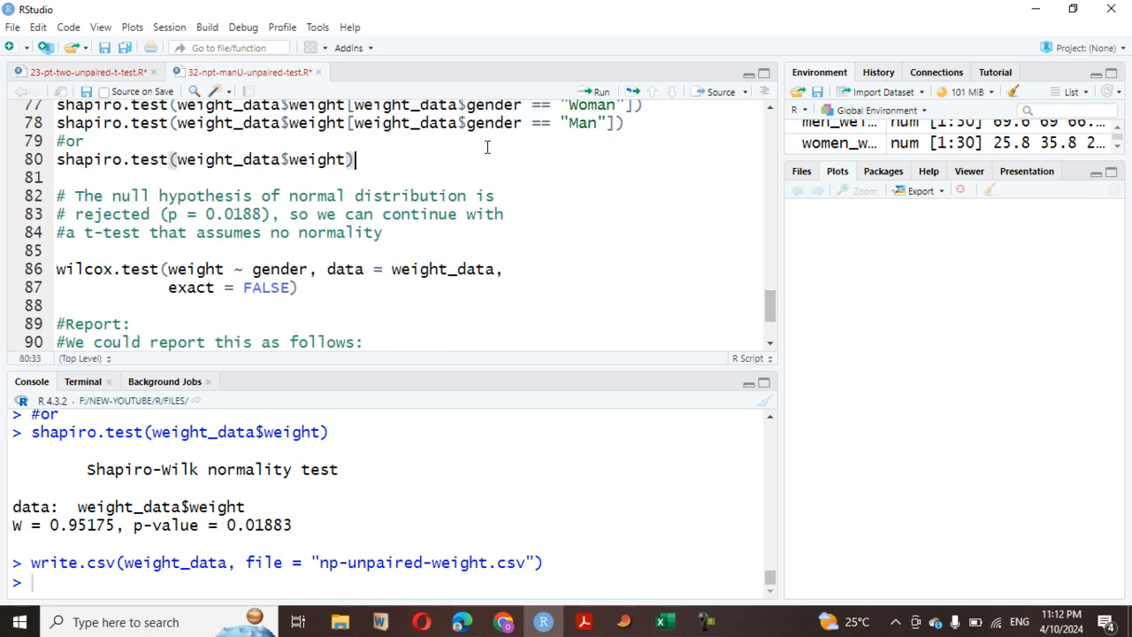
{"action": "left_click", "coordinate": [602, 93]}
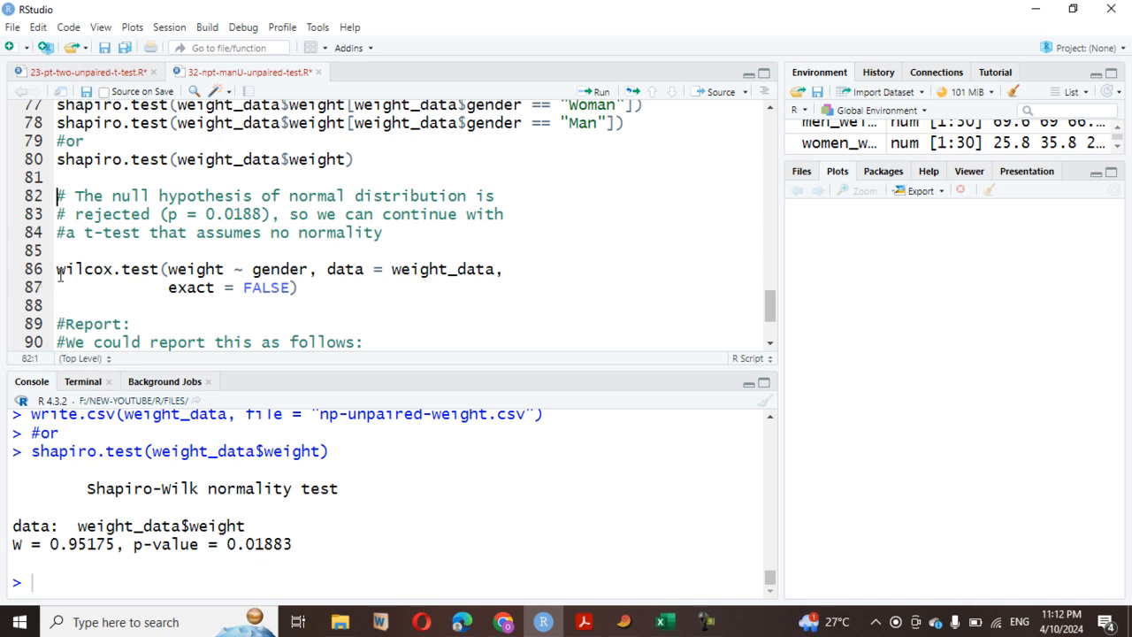
{"action": "left_click_drag", "start_coordinate": [56, 271], "coordinate": [359, 287]}
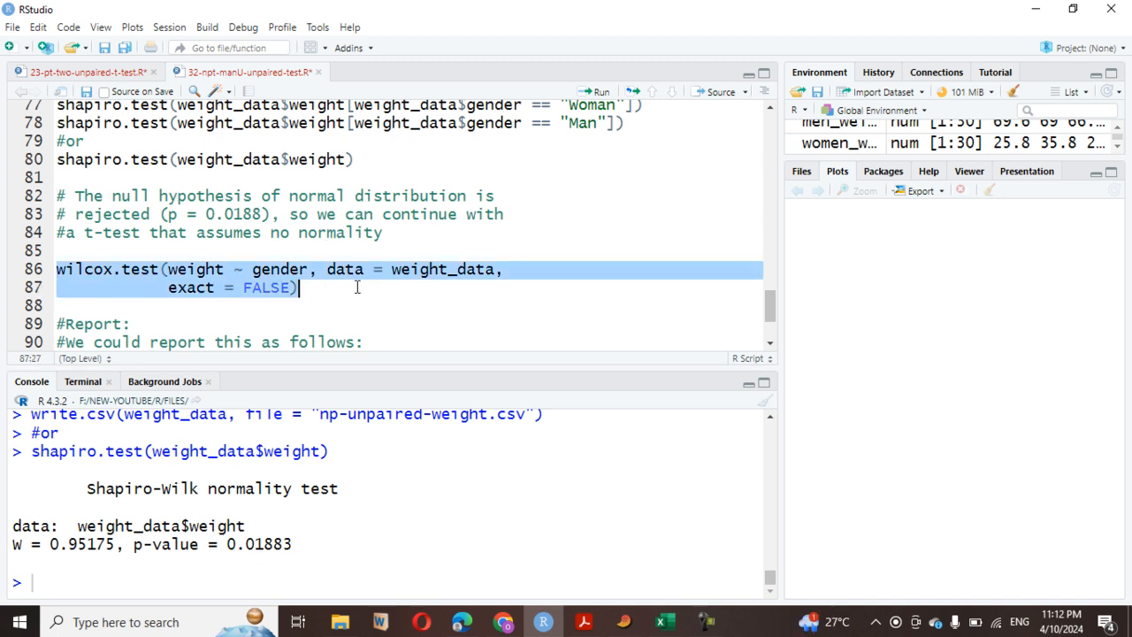
{"action": "left_click", "coordinate": [599, 93]}
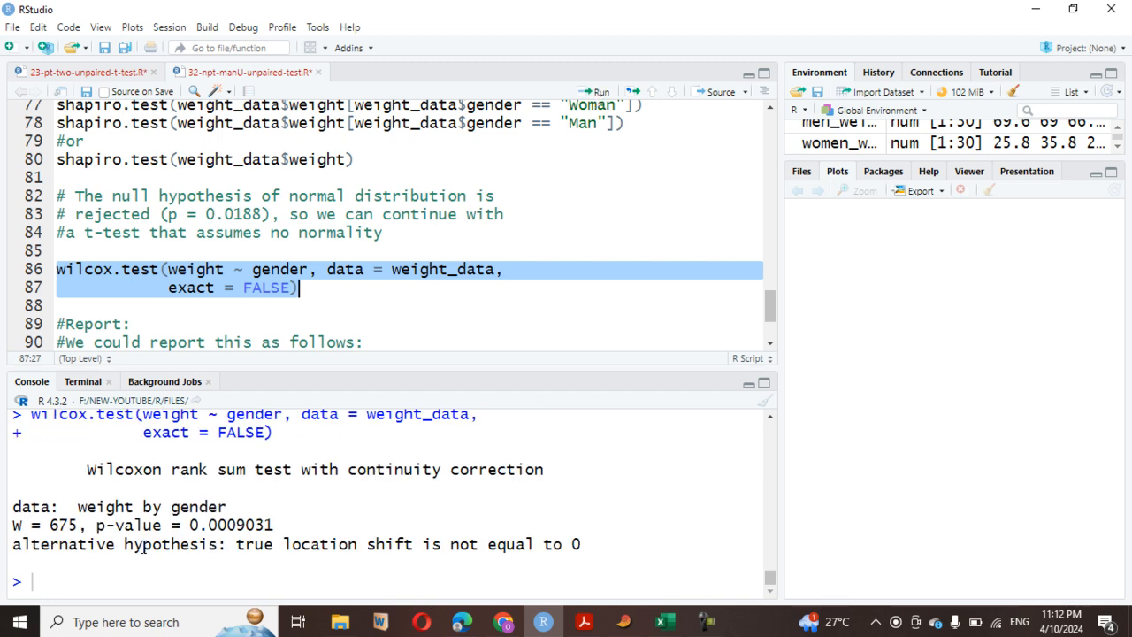